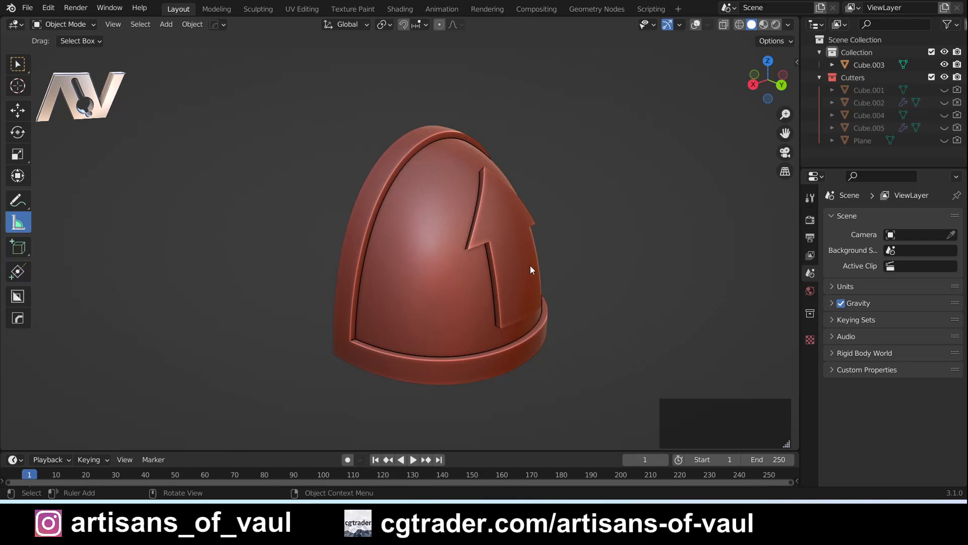
Show the viewport overlays and delete the shoulder pad model together with its cutter objects
click(697, 24)
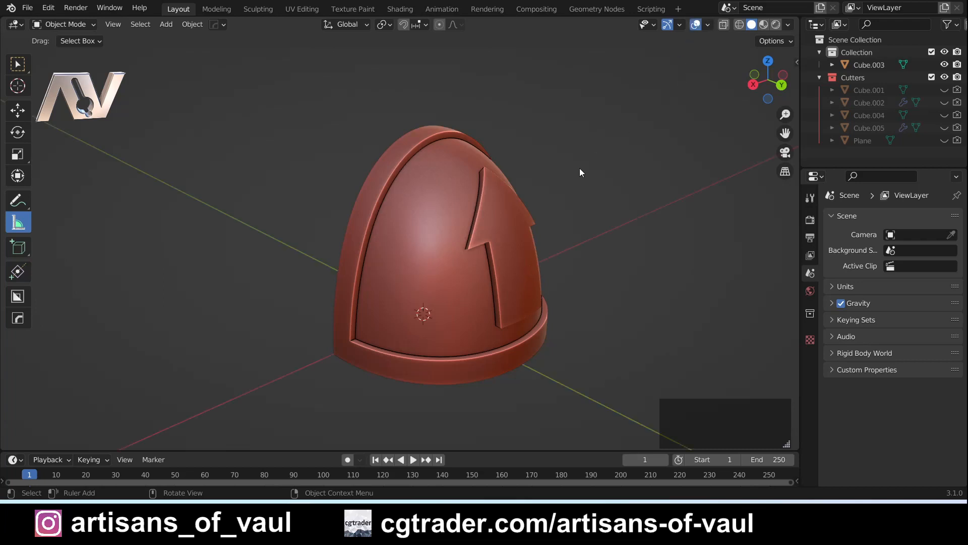
click(476, 202)
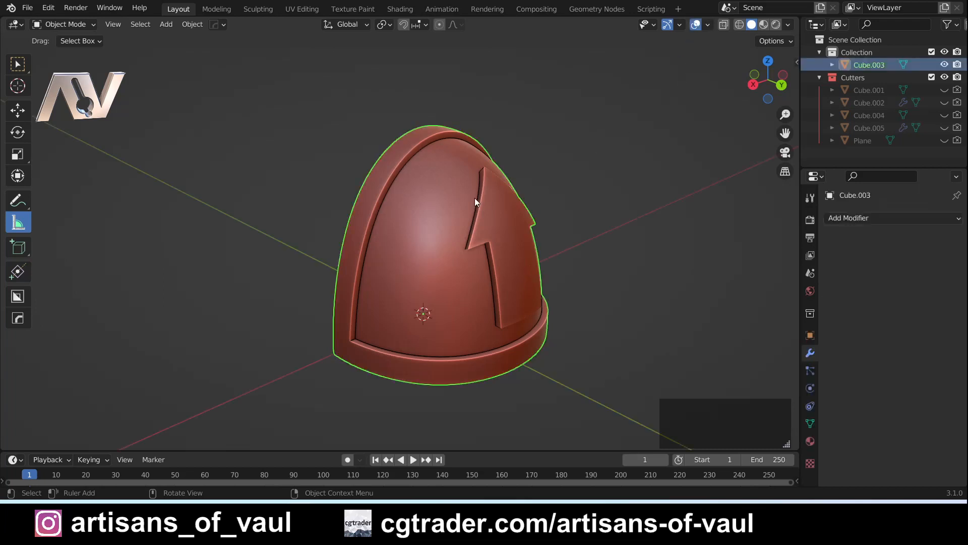
key(Delete)
middle_drag(474, 198, 500, 238)
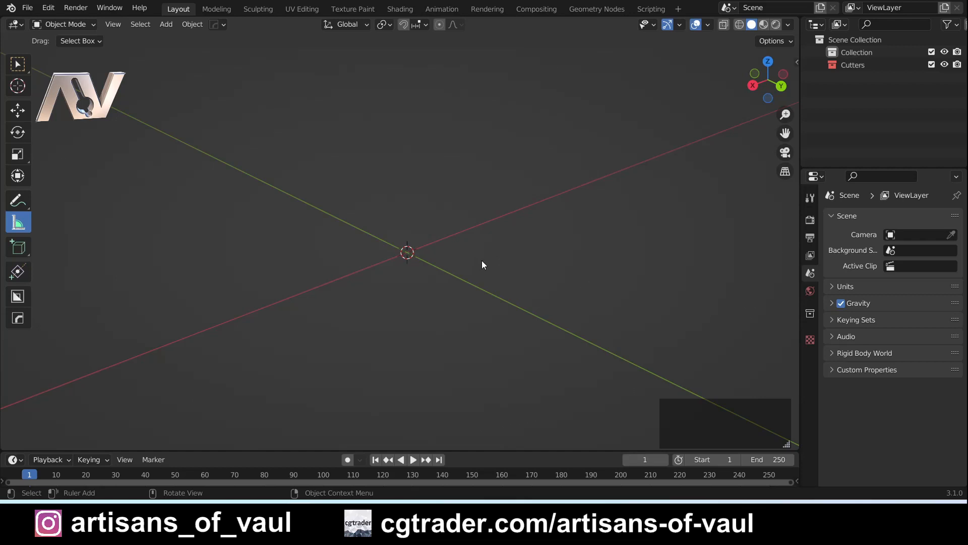
Add a UV sphere with 32 segments, 16 rings and a 1 m radius at the world origin
key(shift+a)
mouse_move(476, 234)
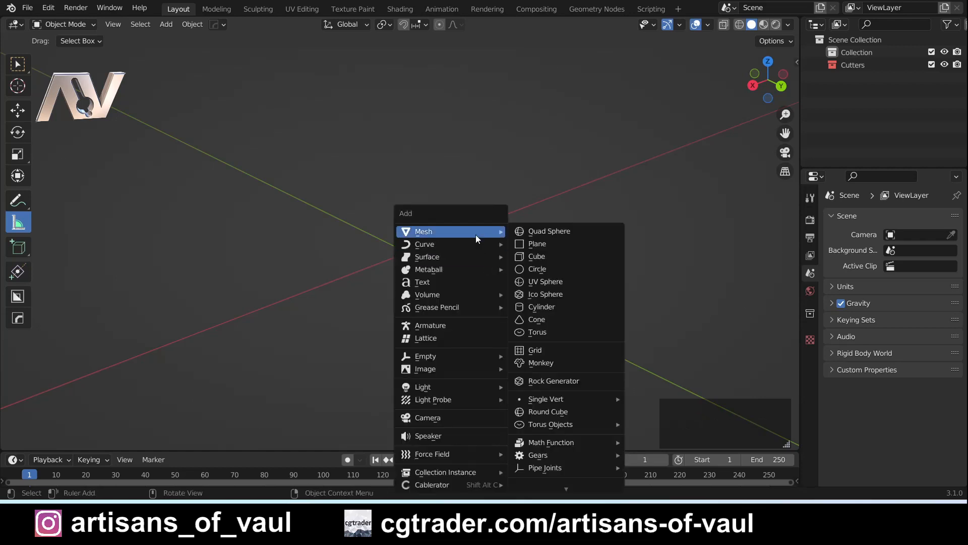
click(548, 282)
scroll(465, 258, up, 10)
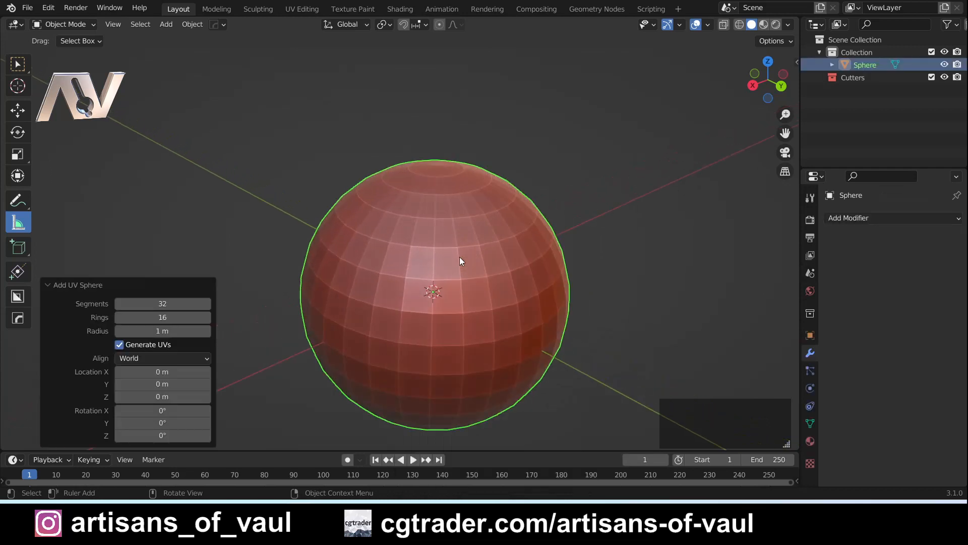
middle_drag(482, 215, 447, 267)
shift+middle_drag(465, 261, 408, 350)
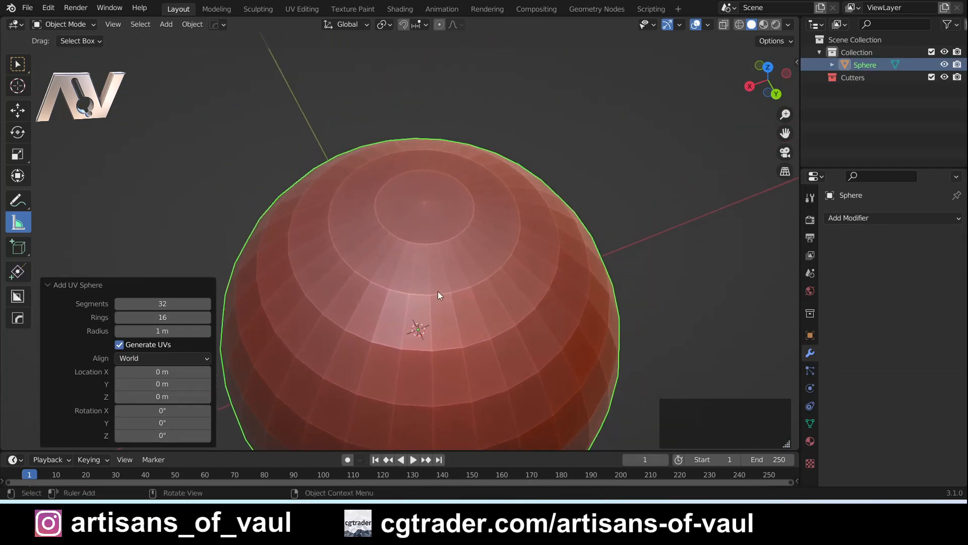
scroll(438, 288, up, 2)
Examine the UV sphere's mesh topology around its upper pole in Edit Mode
key(Tab)
click(375, 227)
shift+middle_drag(450, 216, 373, 270)
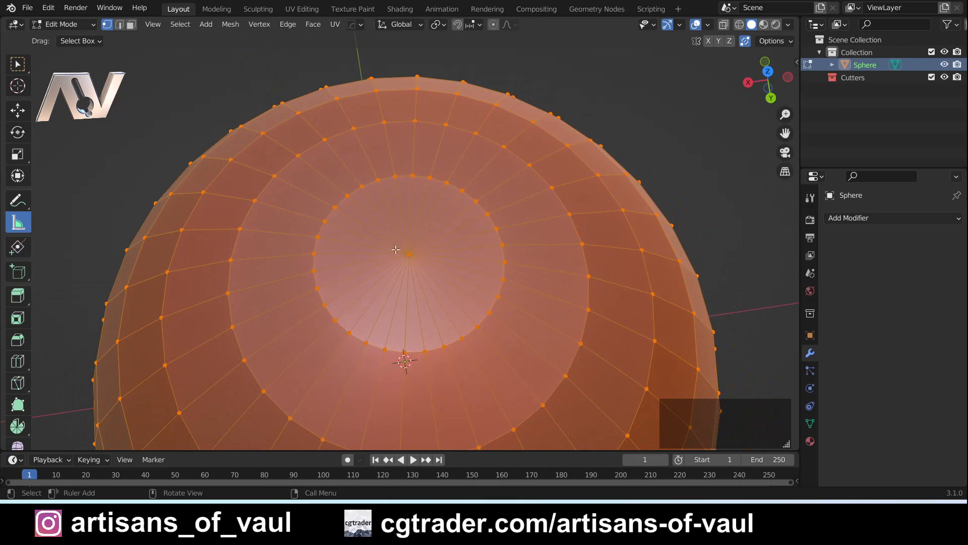
scroll(371, 283, down, 4)
middle_drag(371, 282, 439, 229)
shift+middle_drag(394, 261, 409, 216)
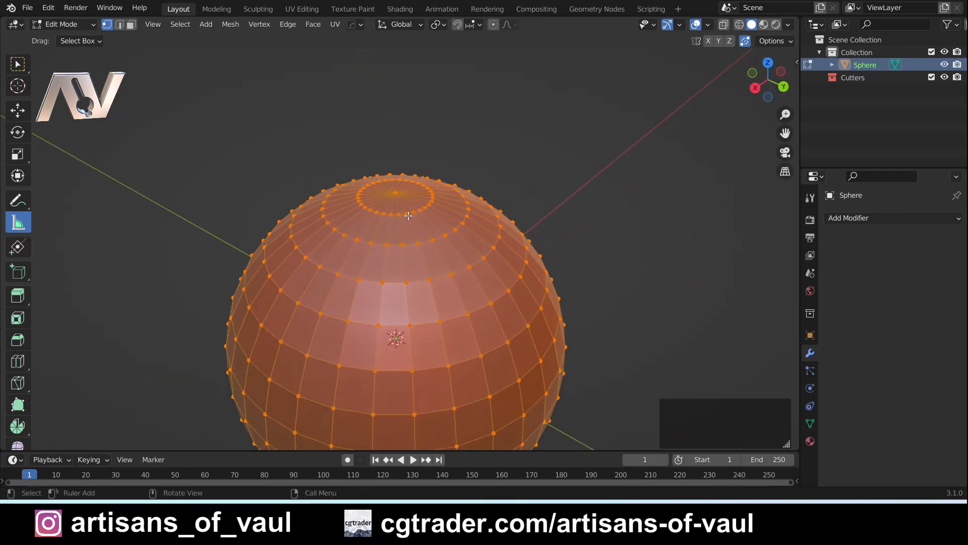
Return to Object Mode and delete the UV sphere
key(x)
key(Tab)
click(459, 187)
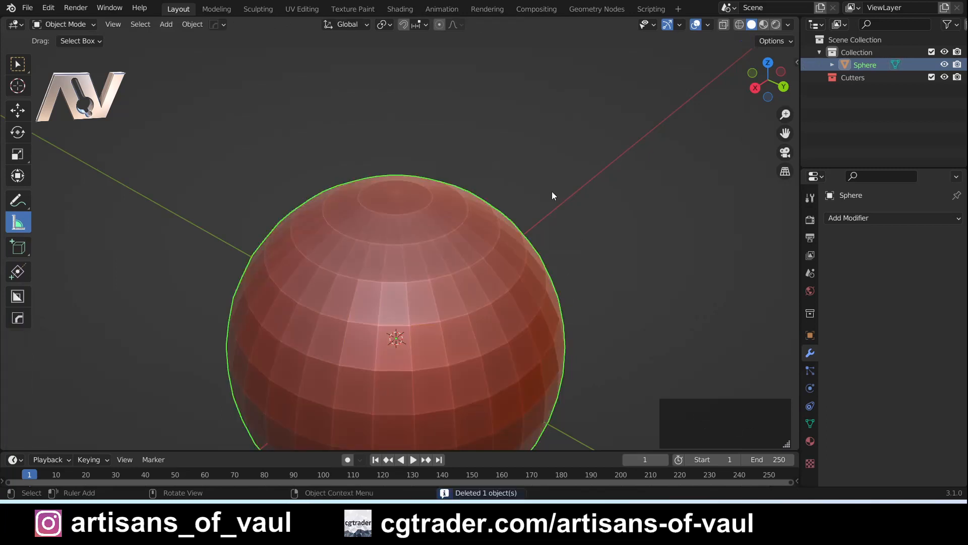
key(Delete)
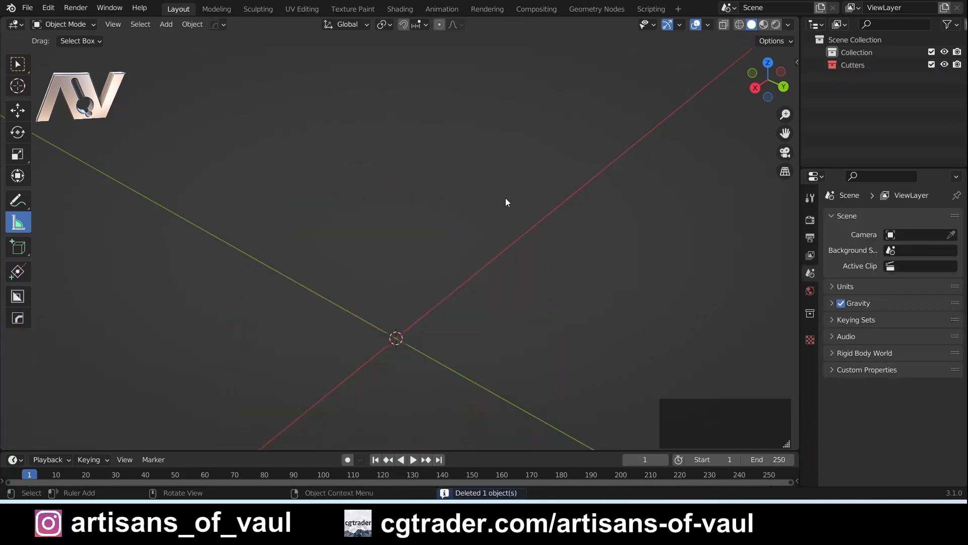
Add a smooth-shaded quad sphere with 4 subdivisions at the world origin
scroll(506, 201, down, 2)
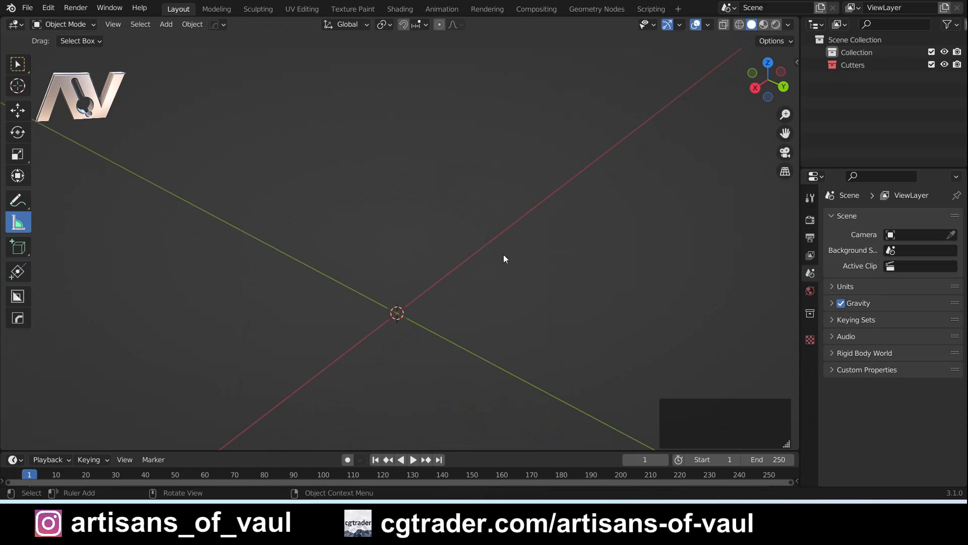
key(shift+a)
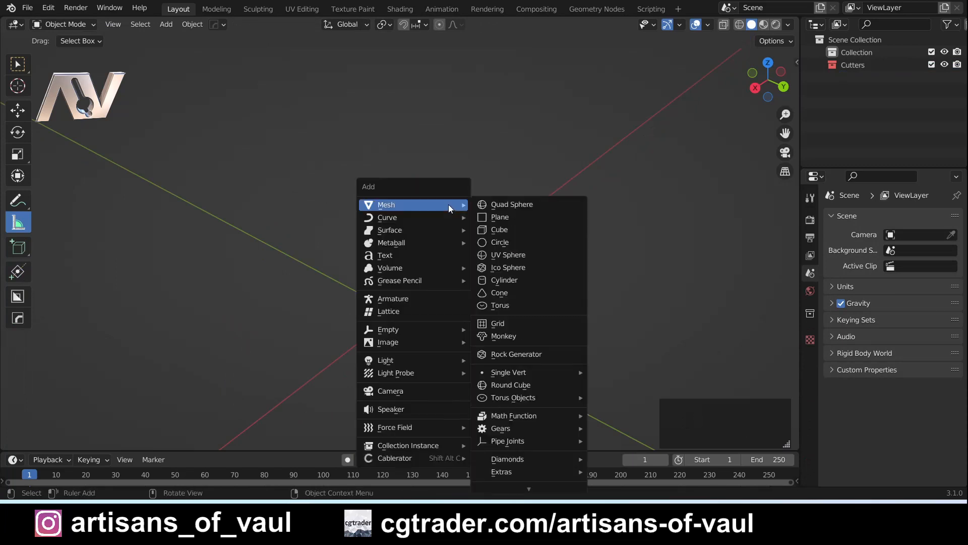
click(525, 203)
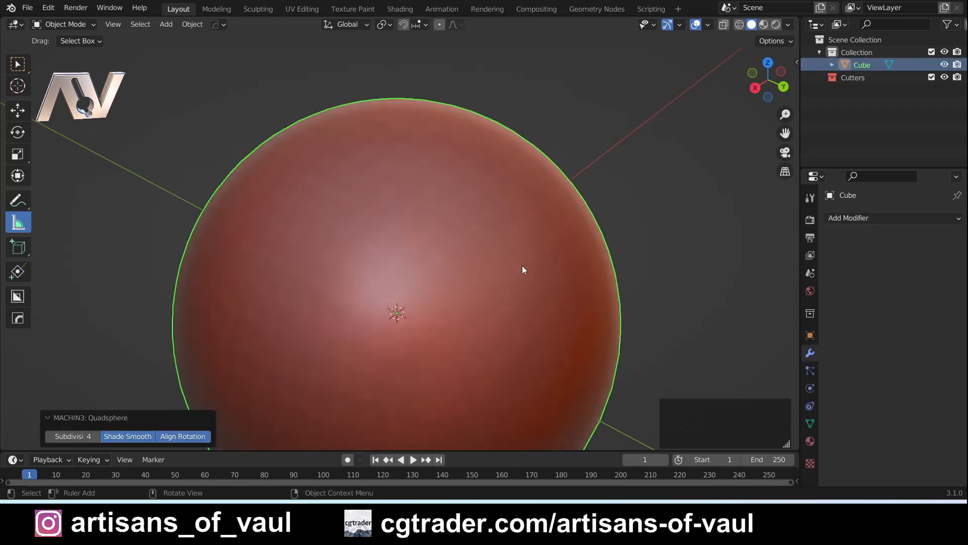
scroll(528, 277, down, 3)
middle_drag(536, 292, 458, 270)
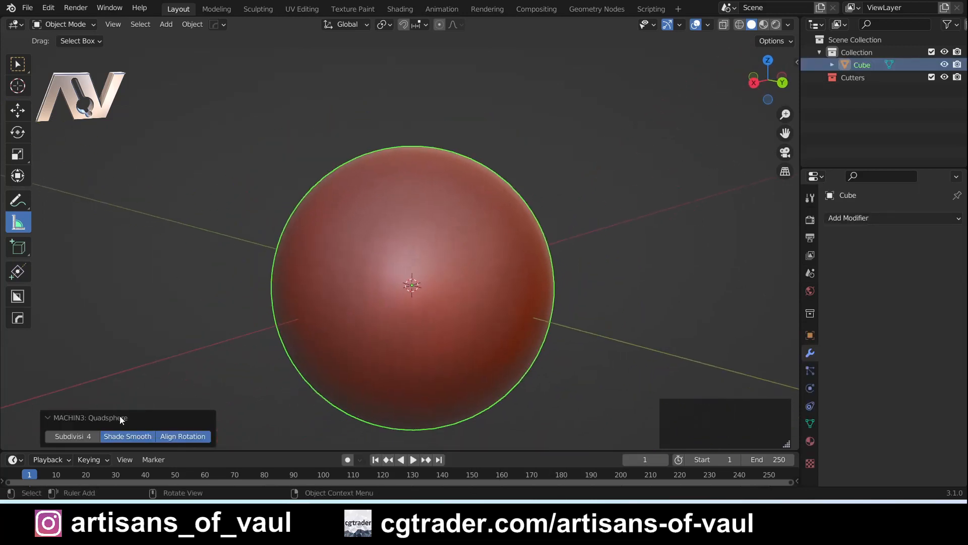
Enter Edit Mode on the quad sphere and examine its all-quad mesh topology from several angles
key(Tab)
click(323, 283)
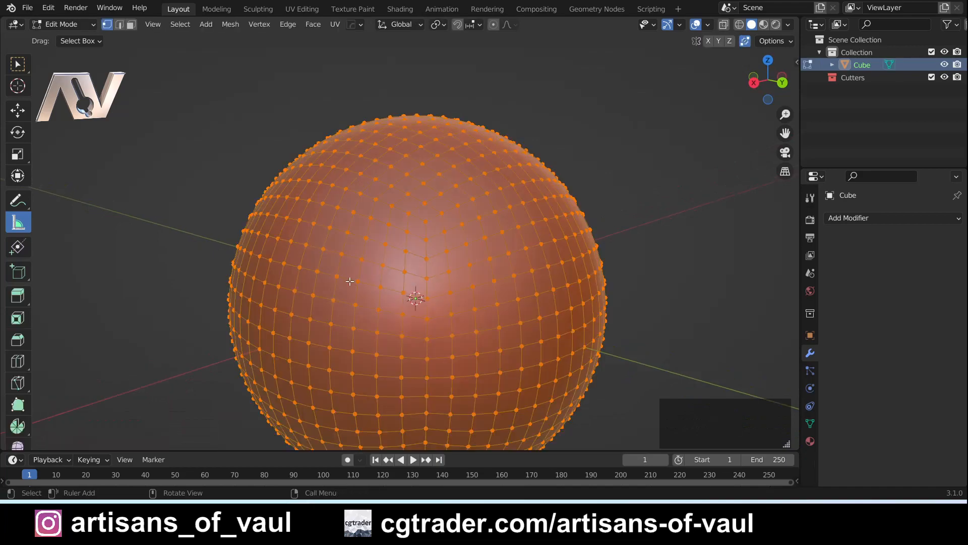
middle_drag(398, 194, 444, 194)
shift+middle_drag(418, 152, 356, 151)
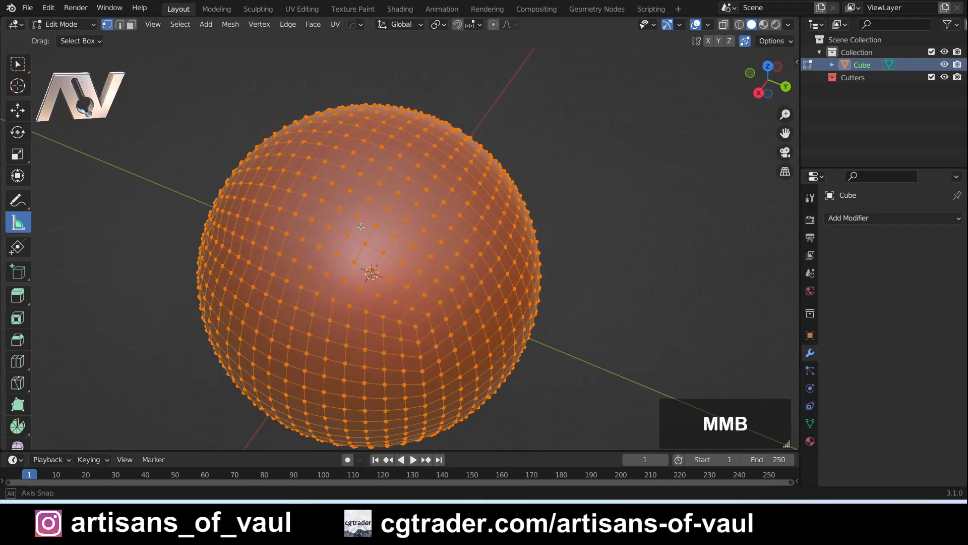
scroll(404, 199, down, 1)
middle_drag(426, 263, 386, 240)
shift+middle_drag(386, 239, 428, 310)
Scale the quad sphere's whole mesh up uniformly by about 3.65
key(ctrl+KP_1)
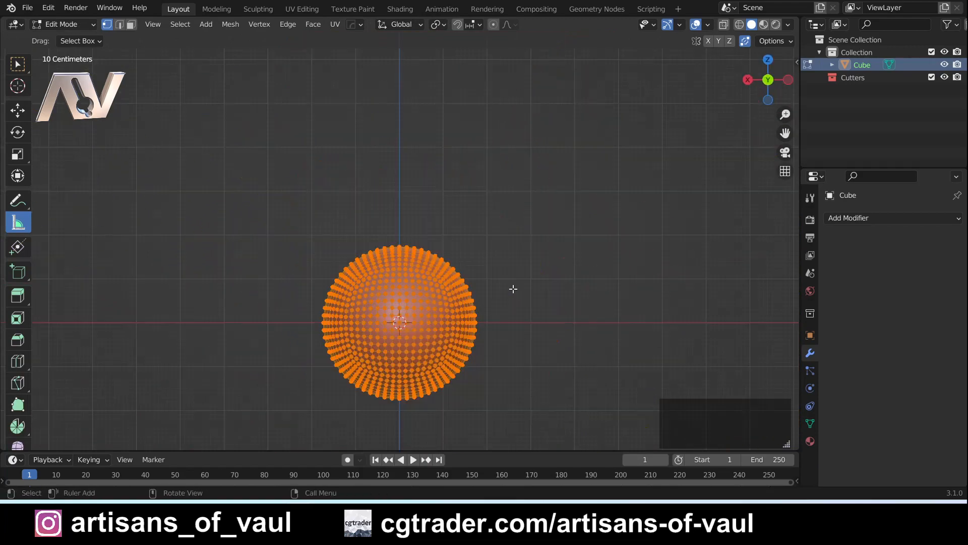
scroll(483, 262, down, 2)
middle_drag(479, 248, 480, 281)
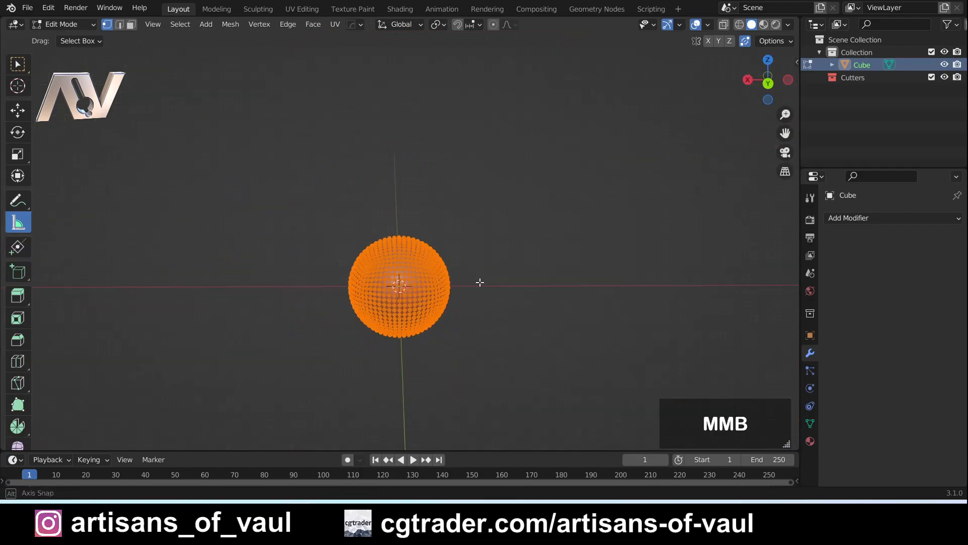
key(s)
click(676, 359)
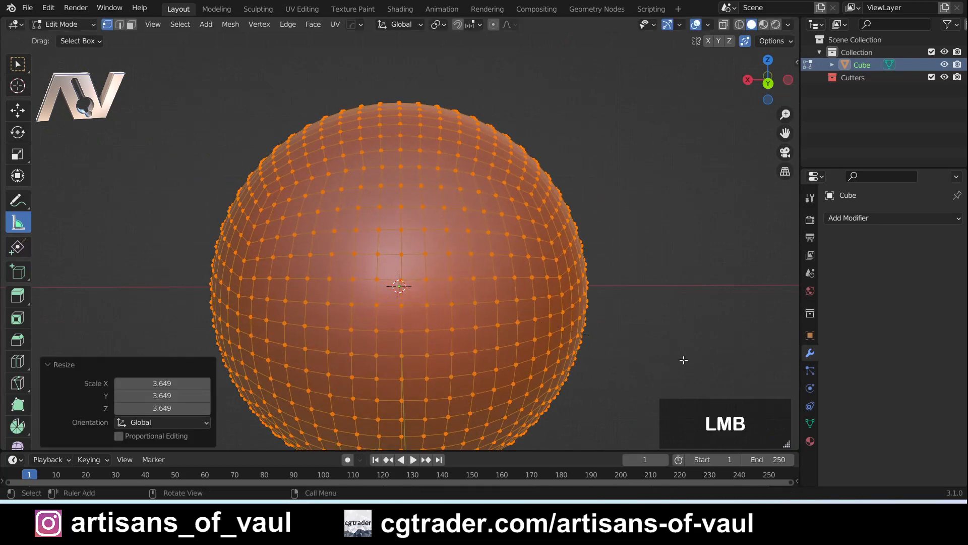
Move the quad sphere's mesh about 23.9 m in the negative X direction, away from the origin
scroll(505, 303, down, 2)
middle_drag(469, 272, 460, 235)
shift+middle_drag(328, 223, 391, 229)
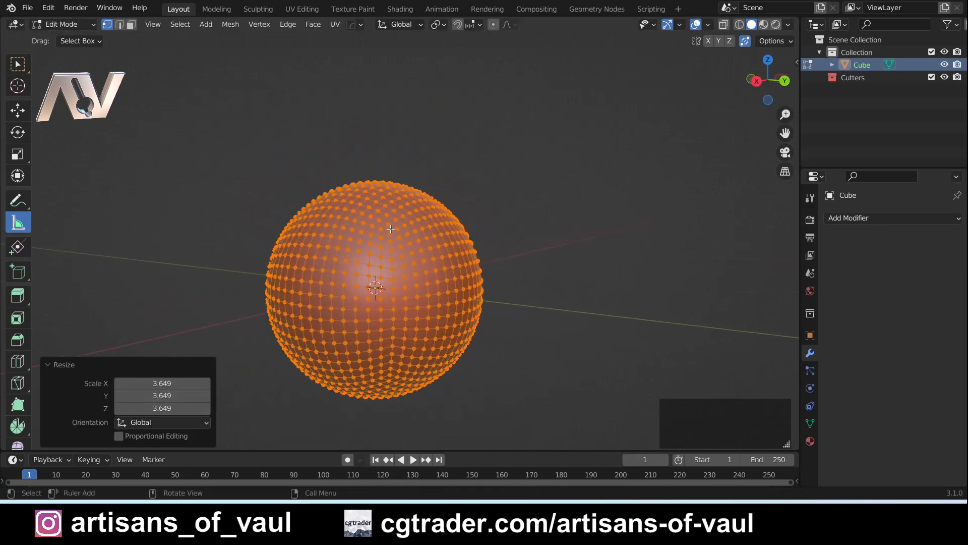
middle_drag(525, 248, 460, 257)
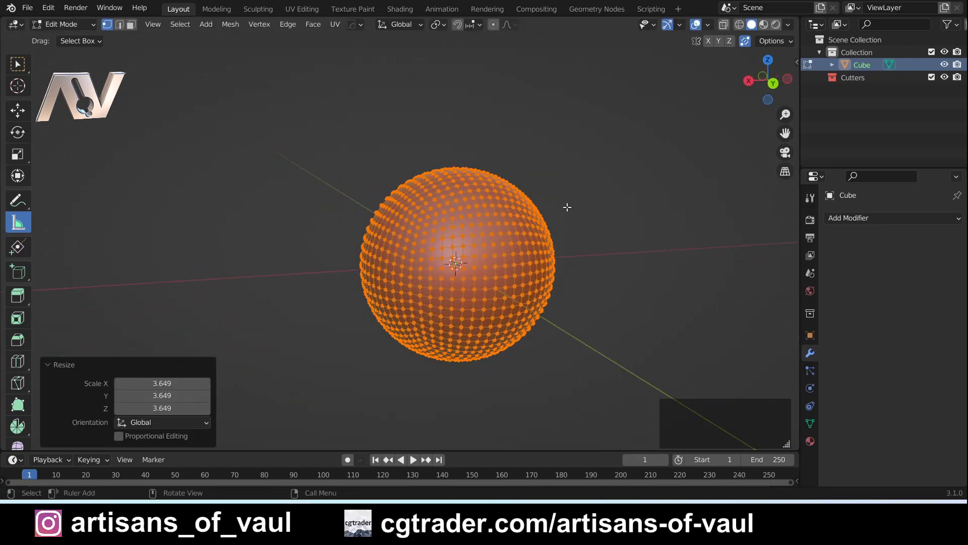
scroll(607, 218, down, 2)
middle_drag(607, 218, 520, 236)
shift+middle_drag(588, 233, 527, 270)
key(g)
key(x)
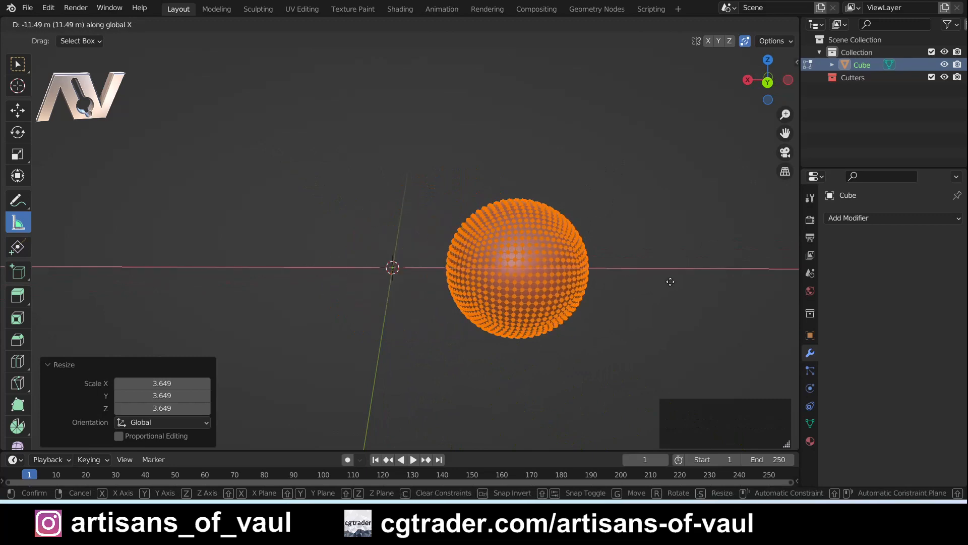
click(666, 295)
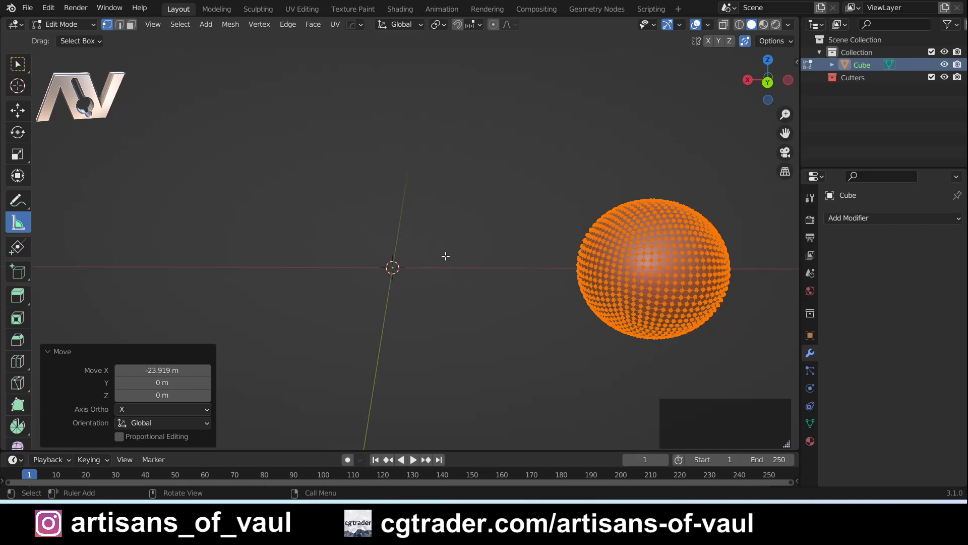
In Object Mode, add a 2 m cube at the origin and scale it up uniformly by about 8.96
key(Tab)
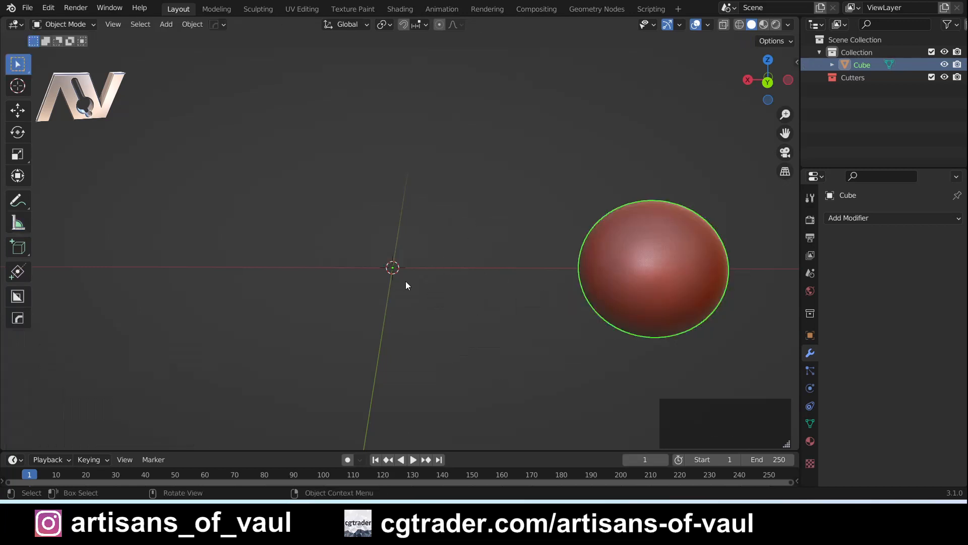
shift+middle_drag(406, 280, 437, 278)
key(shift+a)
mouse_move(427, 235)
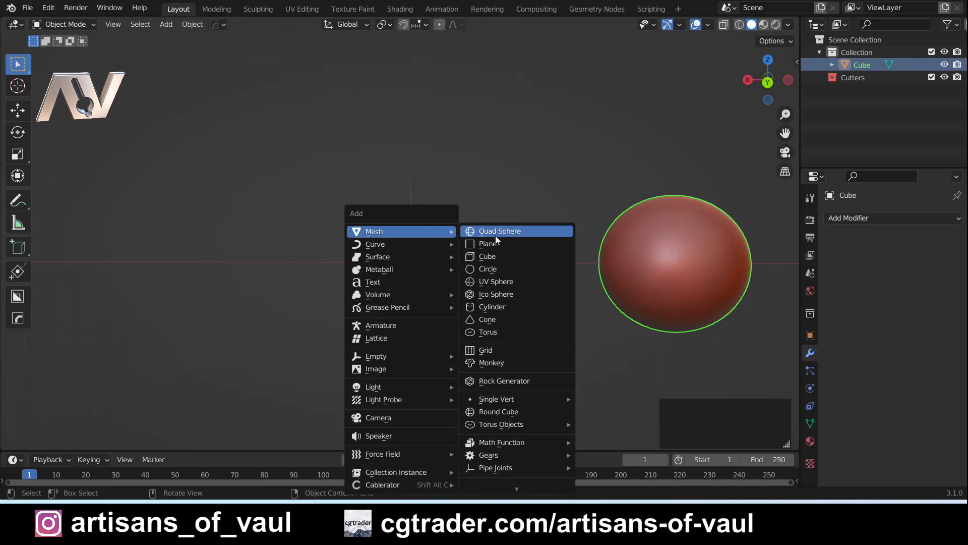
click(491, 257)
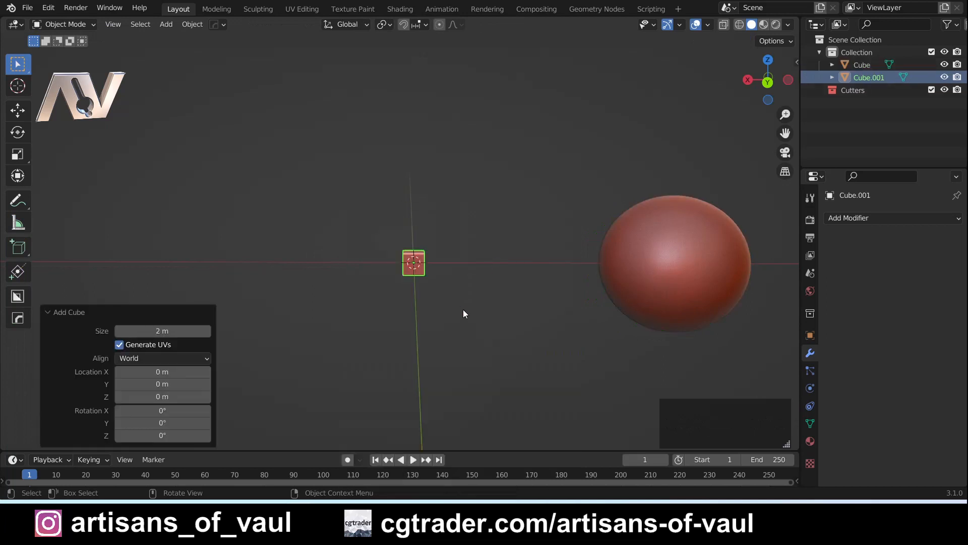
key(s)
click(496, 154)
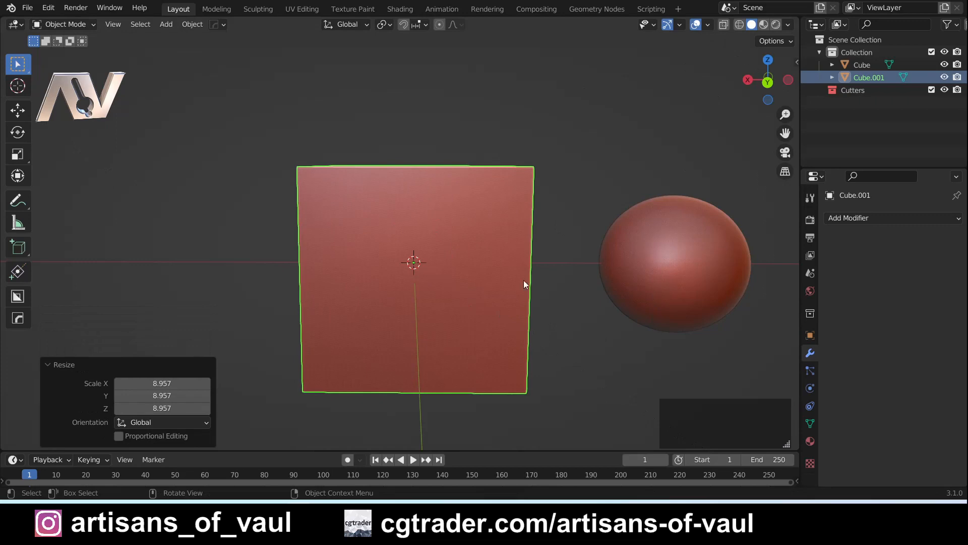
Give the cube a Catmull-Clark Subdivision modifier with viewport level 5
click(878, 219)
key(ctrl)
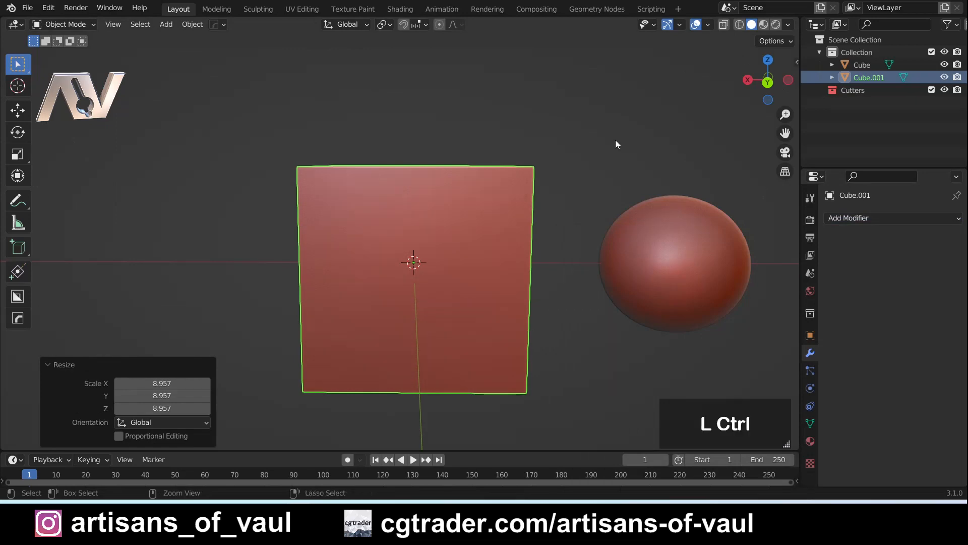
key(ctrl+5)
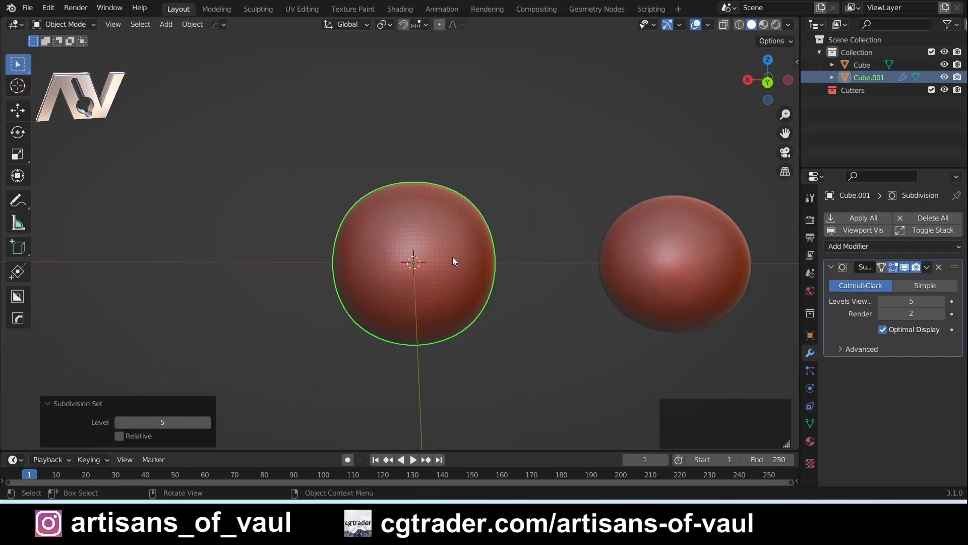
Add a Cast modifier with the Sphere shape to the subdivided cube and set its factor to 1
click(768, 82)
scroll(616, 297, down, 2)
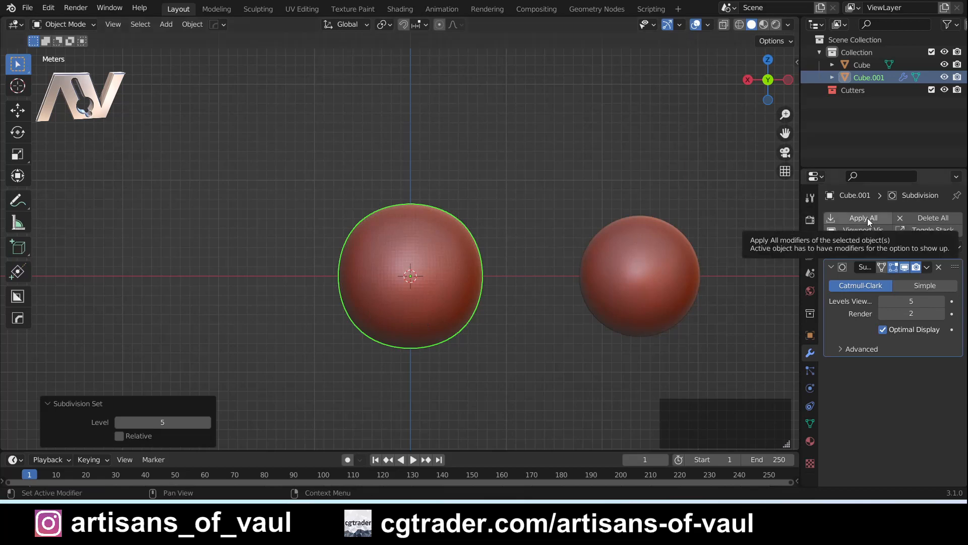
click(856, 247)
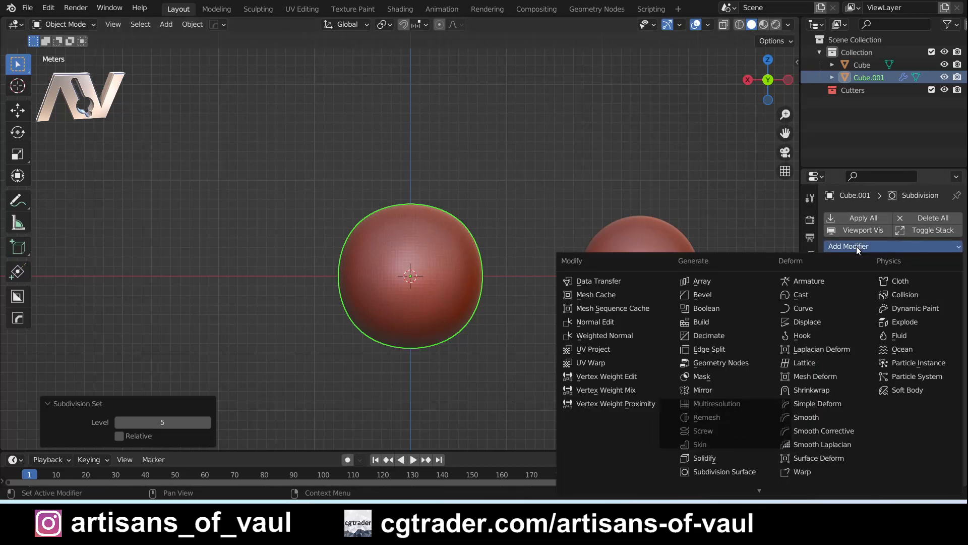
click(812, 295)
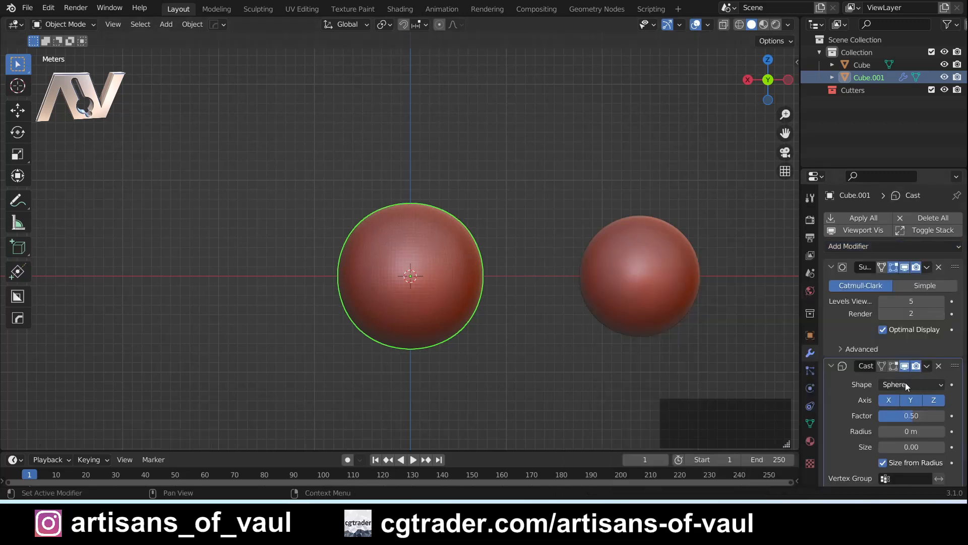
click(912, 417)
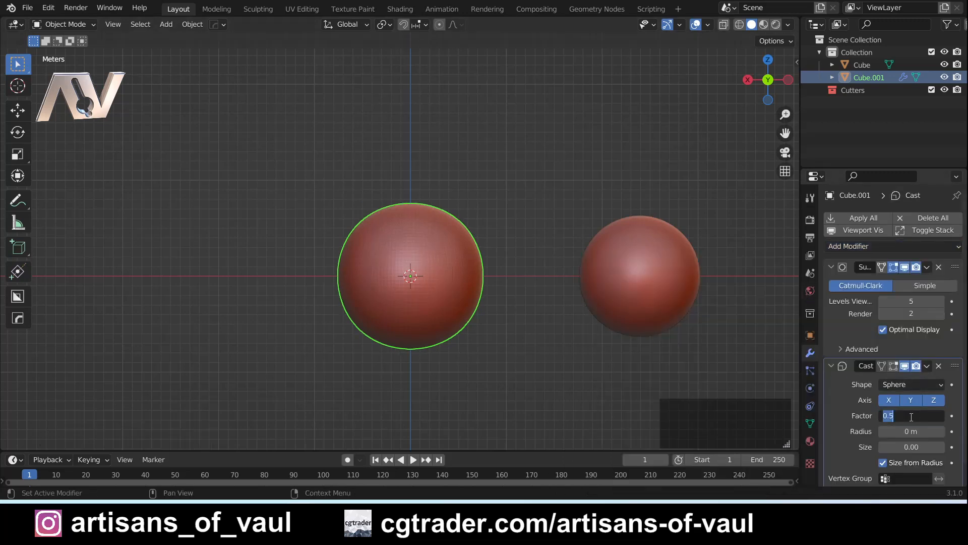
text(1)
key(Return)
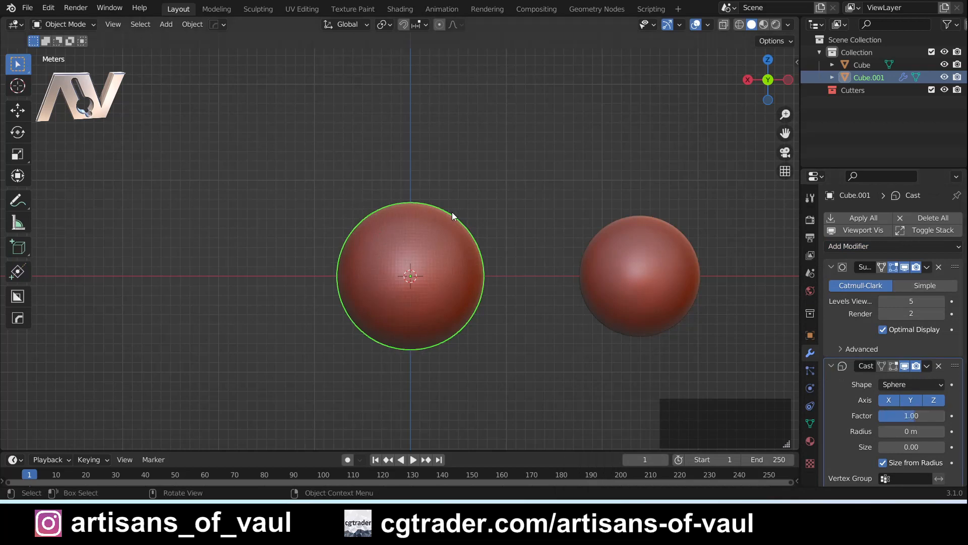
scroll(451, 242, up, 3)
shift+middle_drag(450, 268, 470, 270)
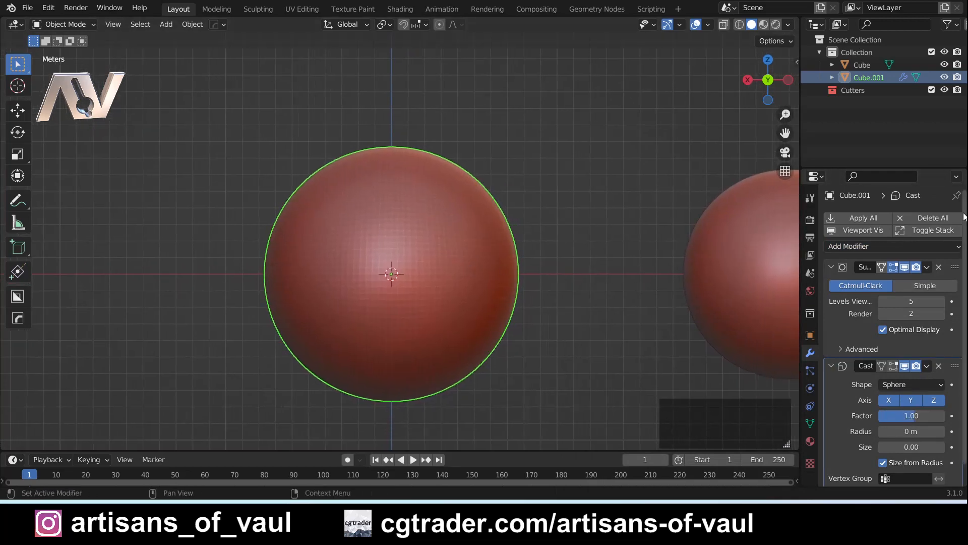
Compare the cube's shape with the Cast modifier hidden and shown in the viewport, and remove the Cast modifier
click(905, 366)
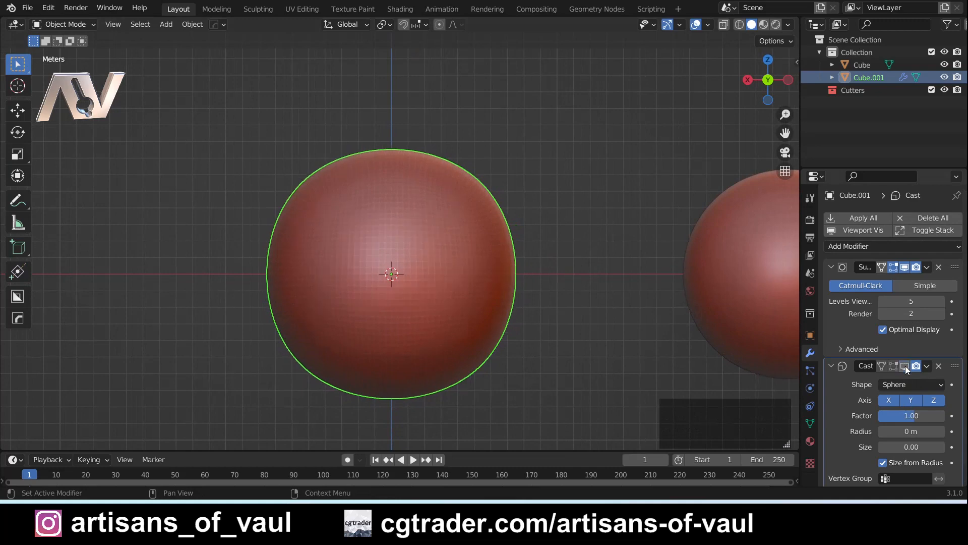
click(906, 365)
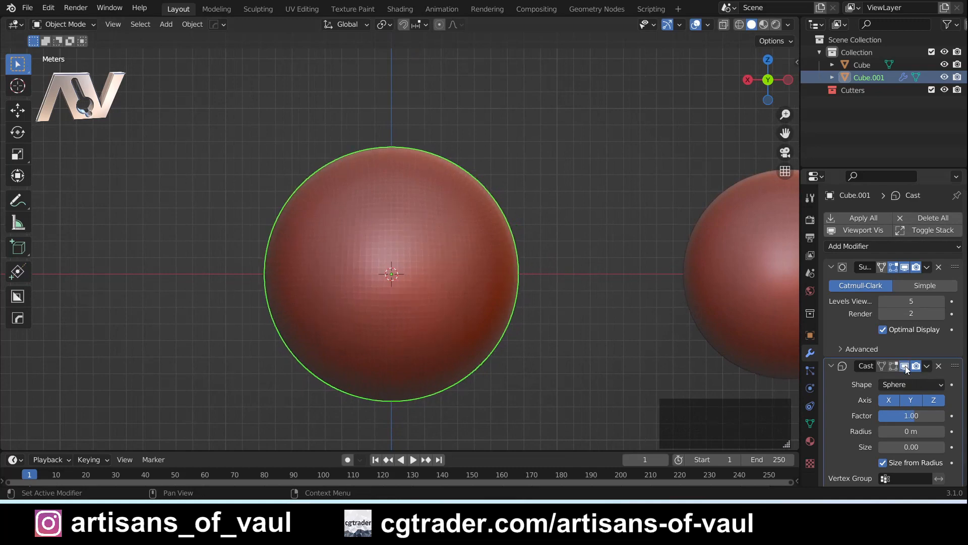
scroll(349, 197, down, 2)
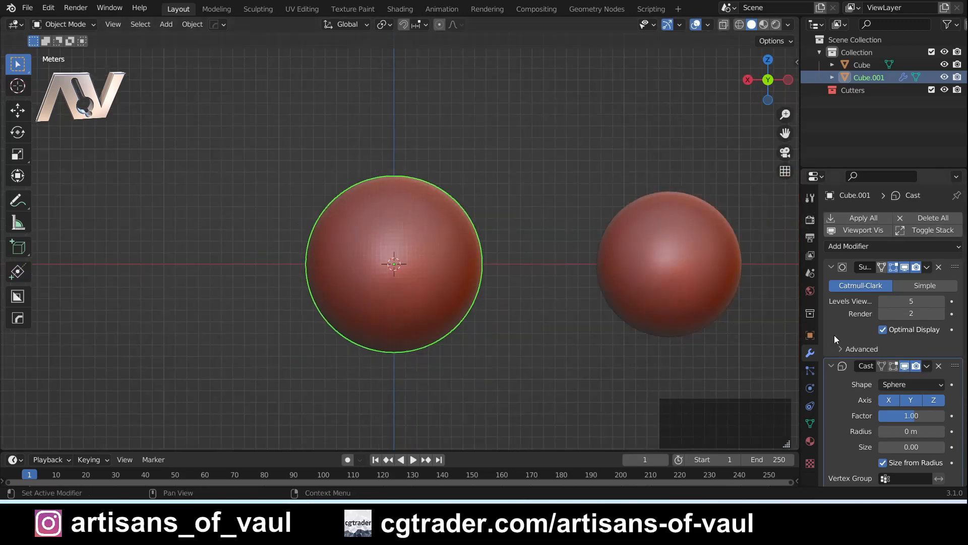
click(938, 365)
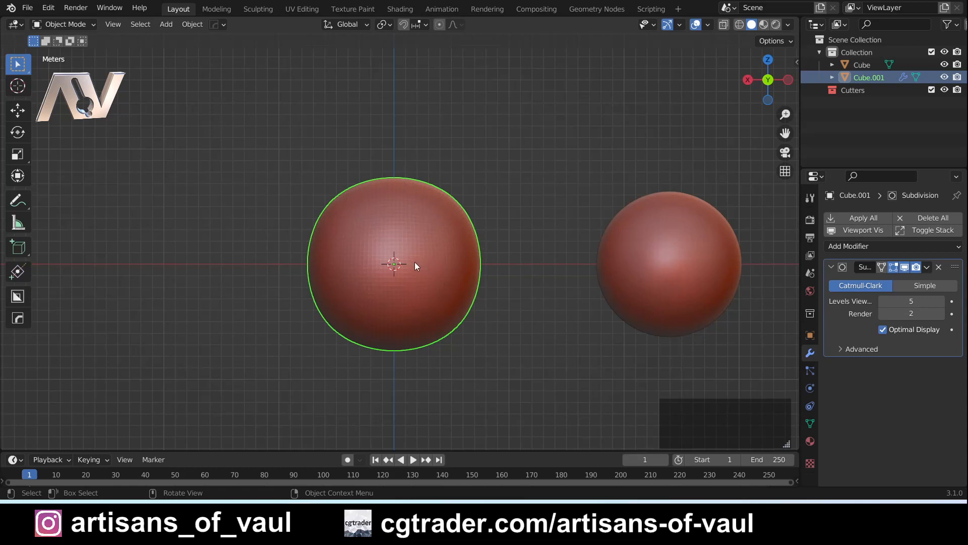
Set the cube's Subdivision modifier to viewport level 6 and apply the modifier to the mesh
click(916, 301)
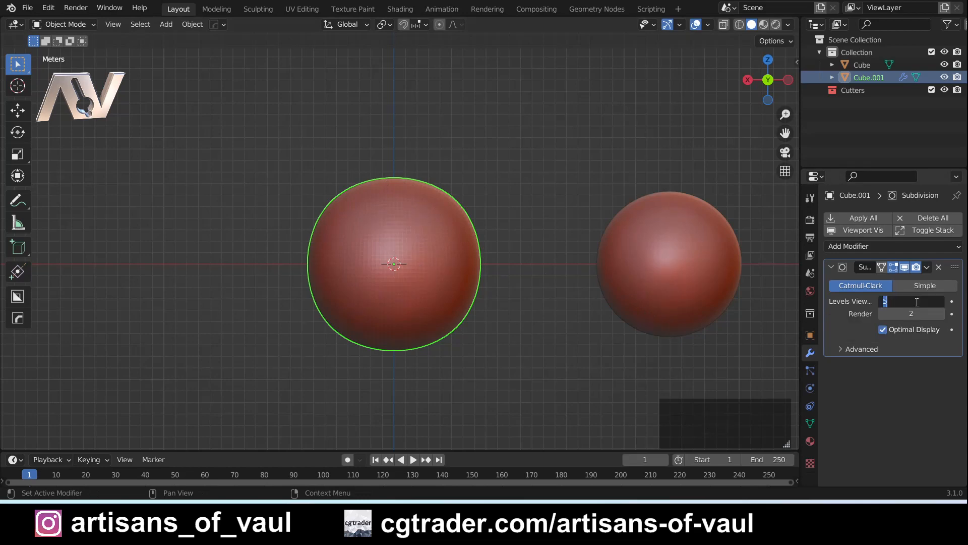
text(6)
key(Return)
scroll(436, 232, up, 3)
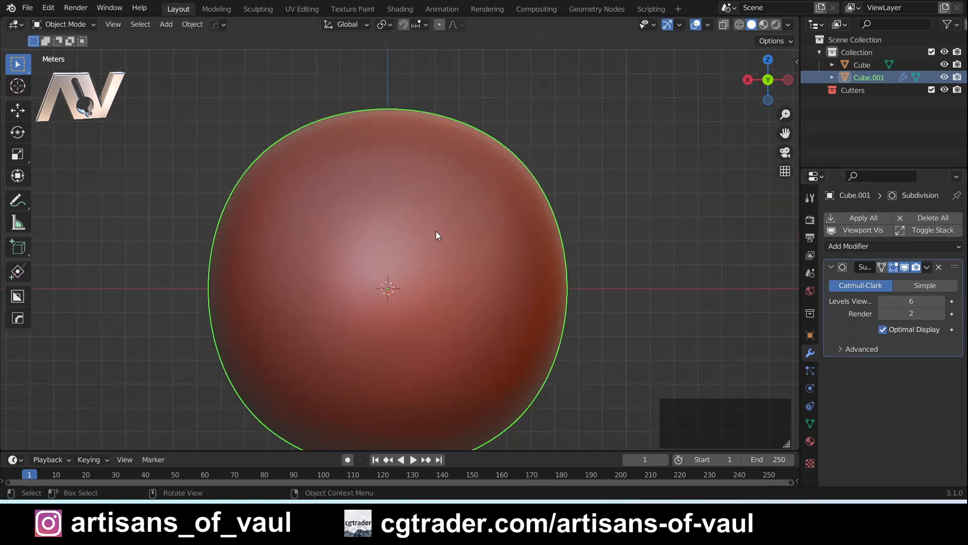
scroll(436, 232, down, 5)
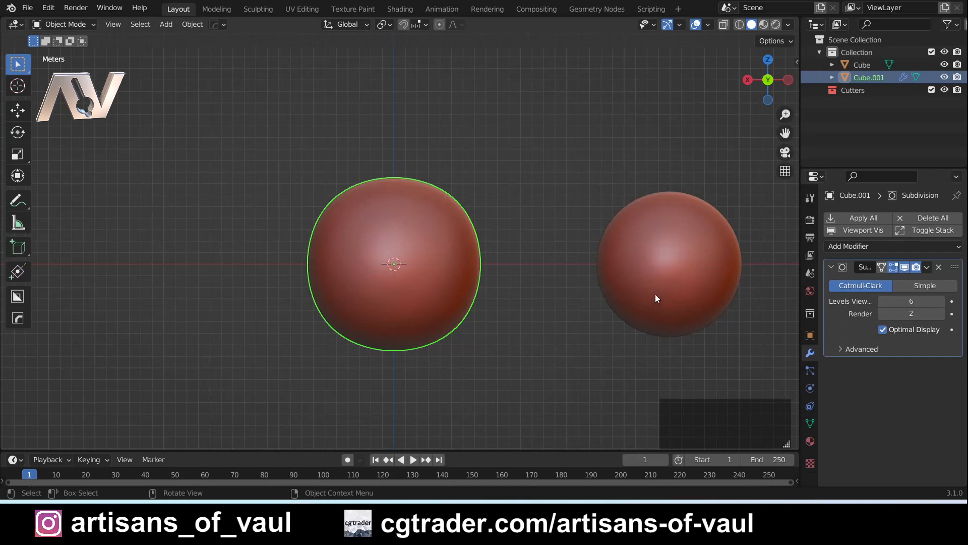
click(863, 218)
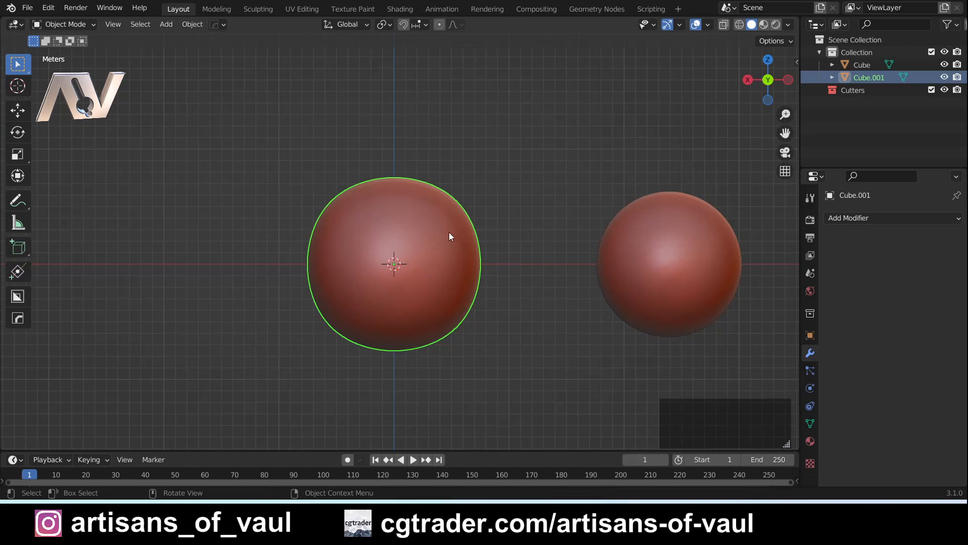
Delete the separate quad sphere beside the origin and select the rounded cube
middle_drag(449, 232, 510, 225)
click(609, 247)
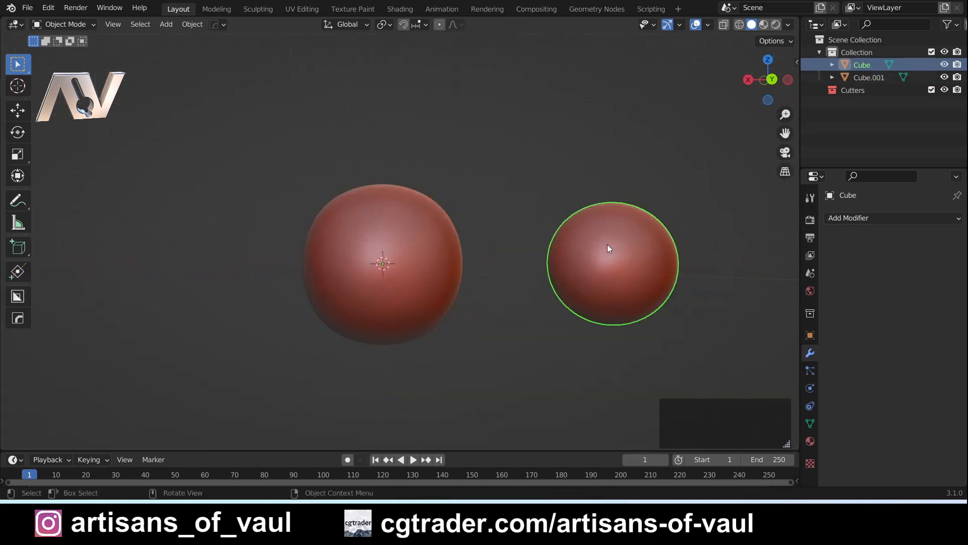
key(Delete)
click(398, 225)
Align the view to the right side and put the rounded cube into Edit Mode with vertex selection
key(KP_3)
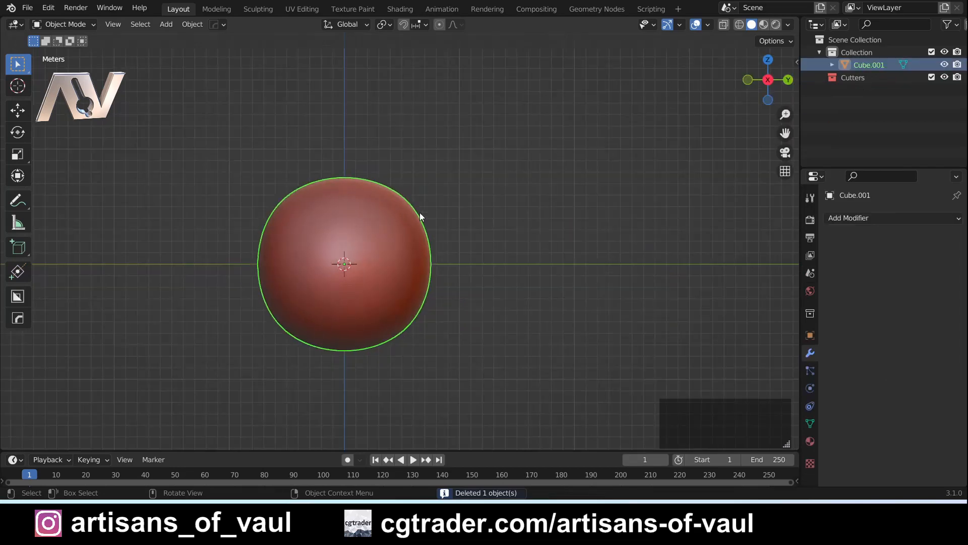
shift+middle_drag(300, 225, 392, 218)
scroll(381, 220, up, 2)
key(Tab)
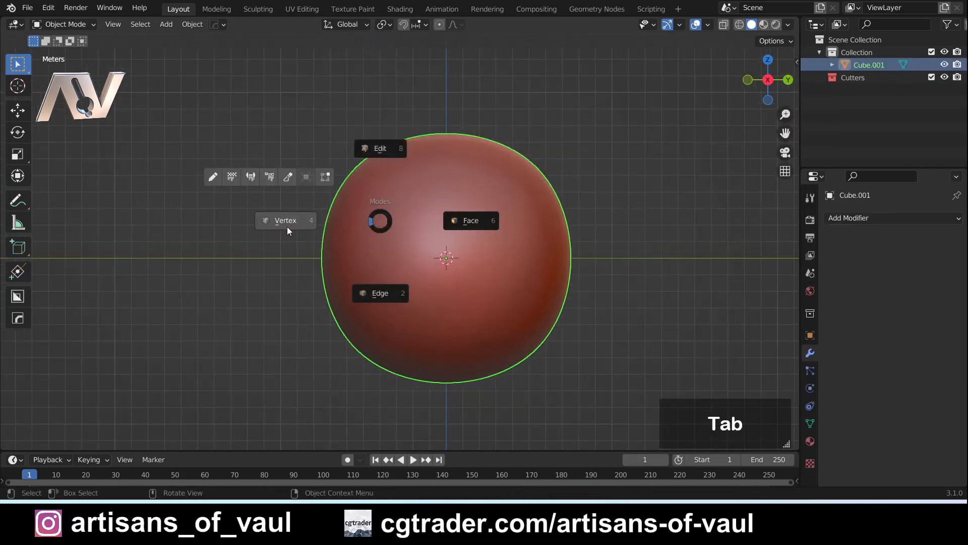
click(286, 226)
In wireframe display, box-select the vertices of the mesh's negative Y half, up to the center line
key(shift+z)
scroll(302, 207, up, 3)
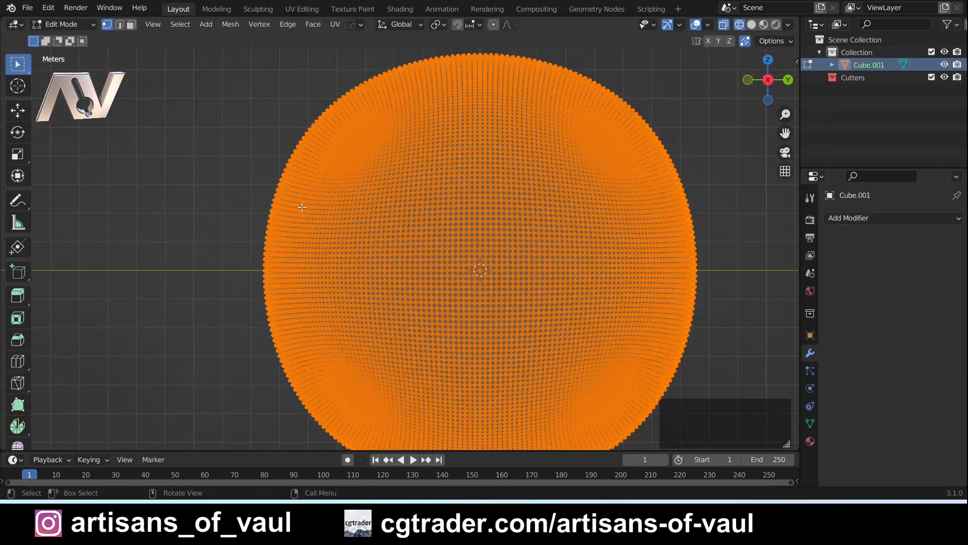
key(shift+z)
scroll(323, 206, up, 3)
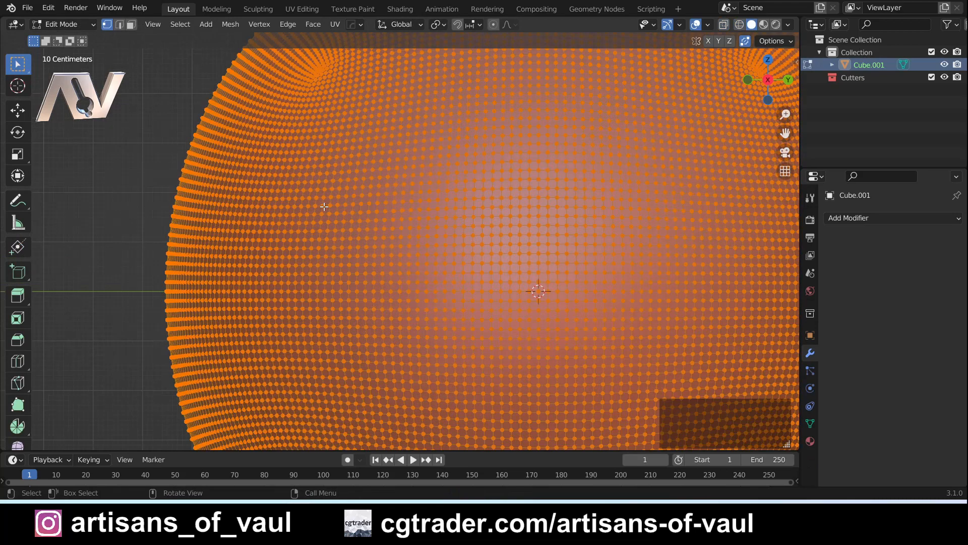
key(shift+z)
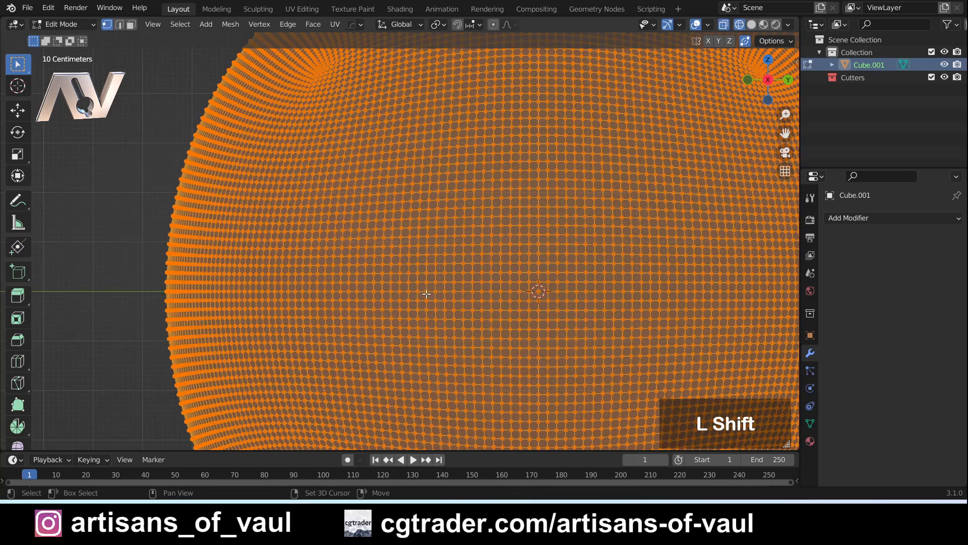
scroll(424, 288, down, 5)
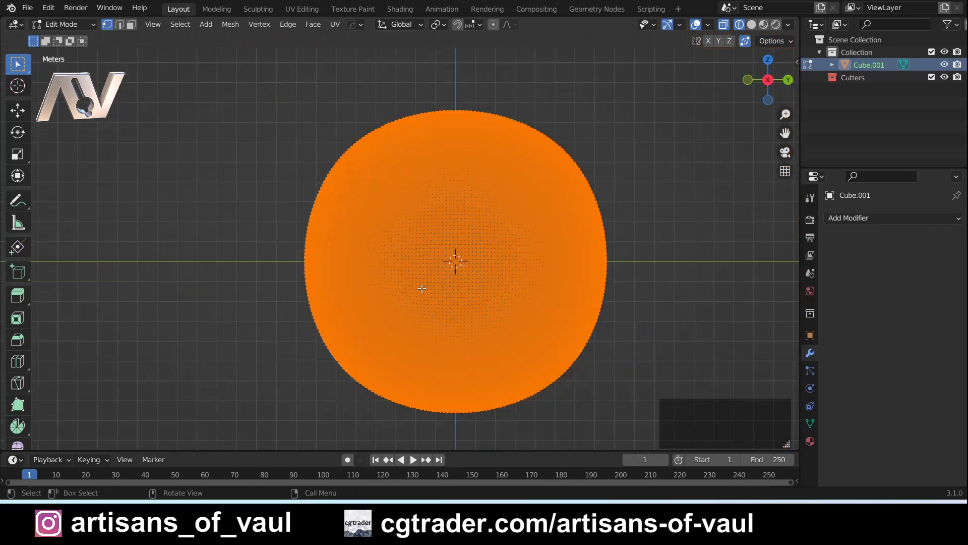
scroll(393, 211, up, 2)
scroll(389, 178, down, 1)
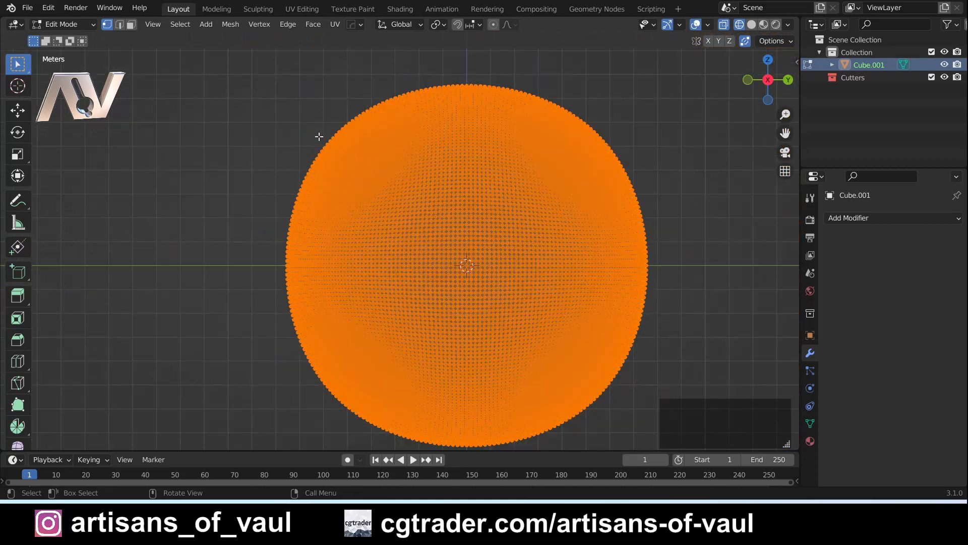
drag(267, 76, 465, 433)
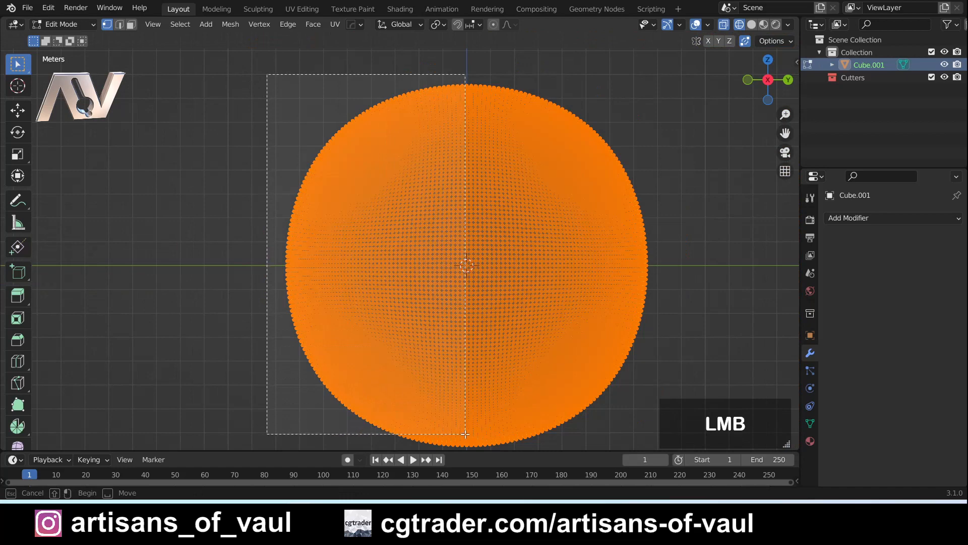